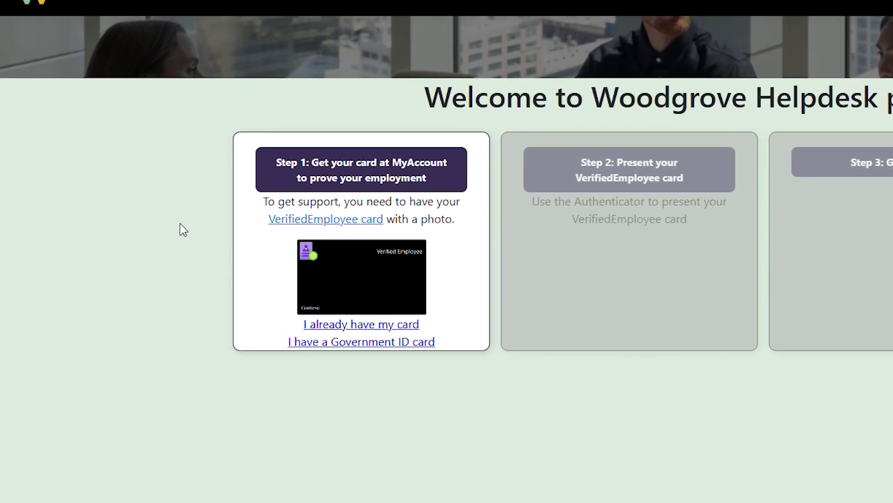
Choose 'I already have my card' to show the Step 2 QR code for the VerifiedEmployee card
click(337, 326)
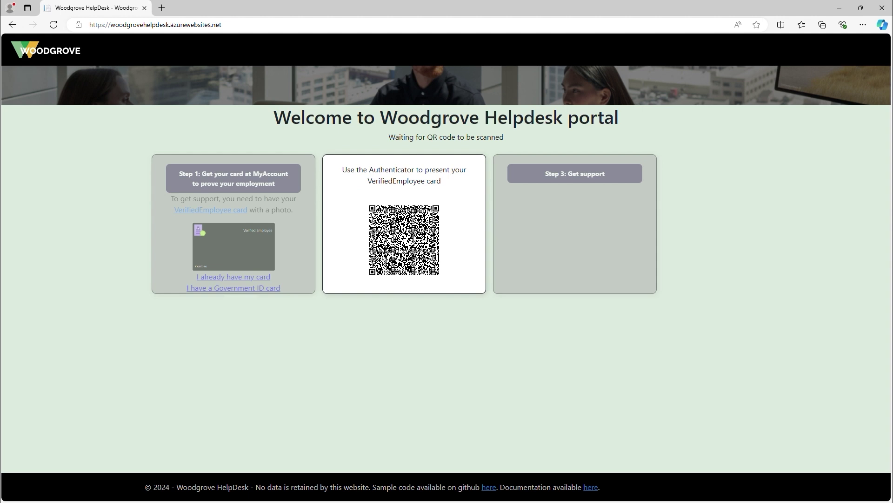